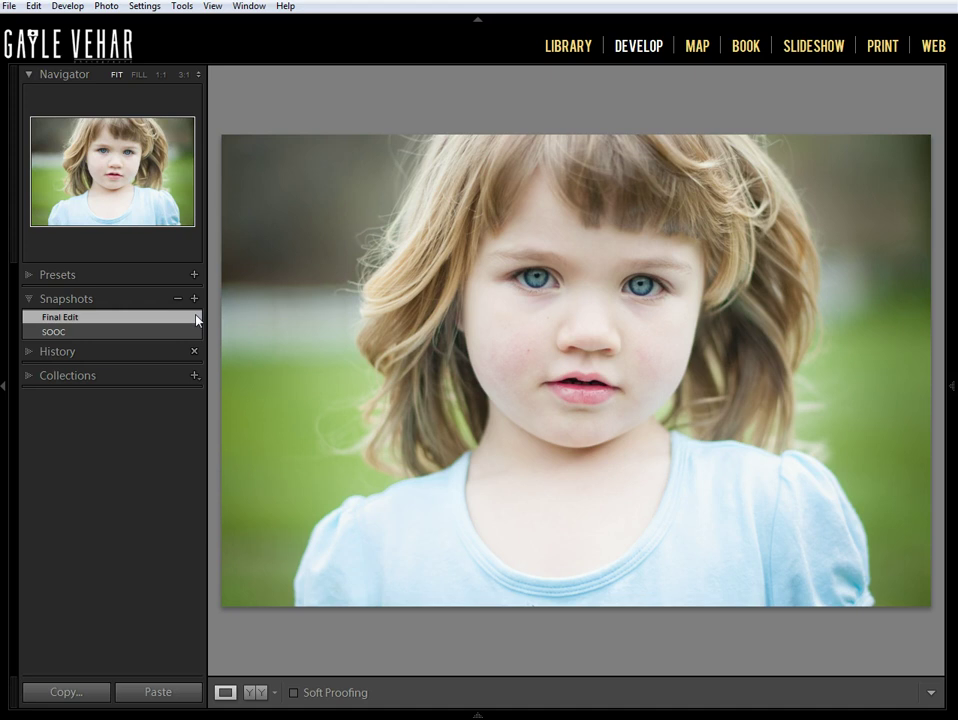
# Apply the Pretty Presets A - Black and White Base 3, B - Tone Cream and C - Light and Contrast to the portrait
pyautogui.click(28, 275)
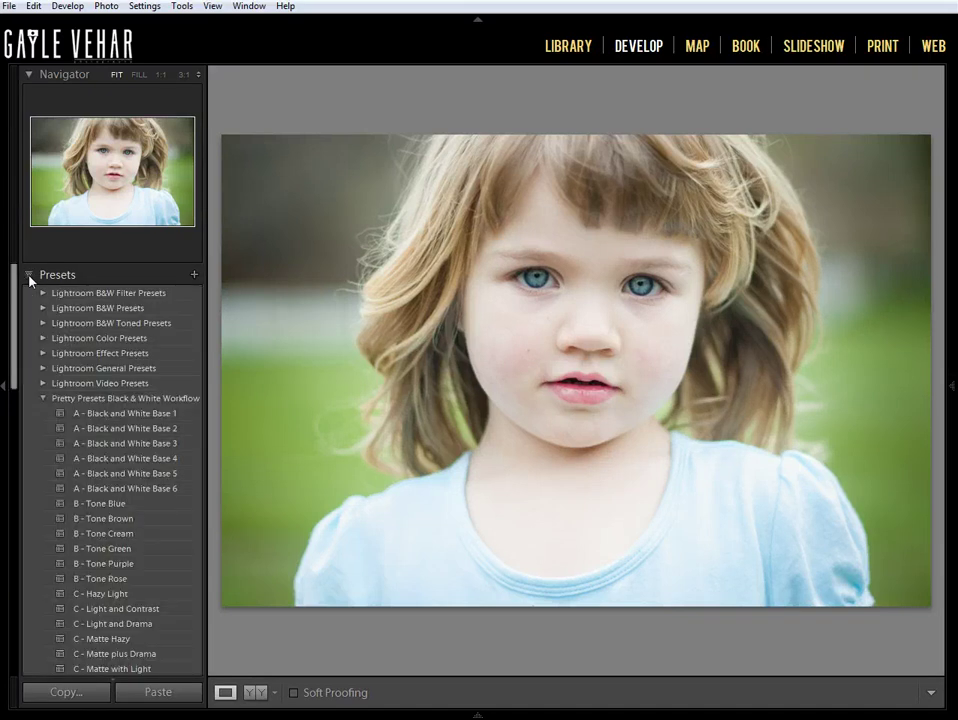
pyautogui.scroll(-3, 62, 320)
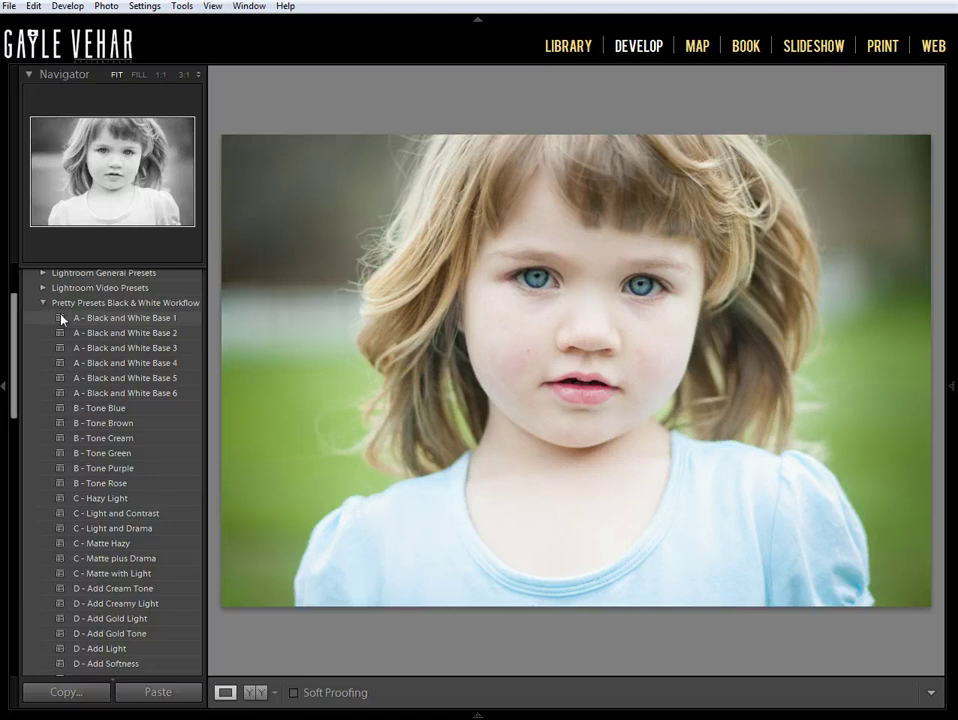
pyautogui.click(165, 347)
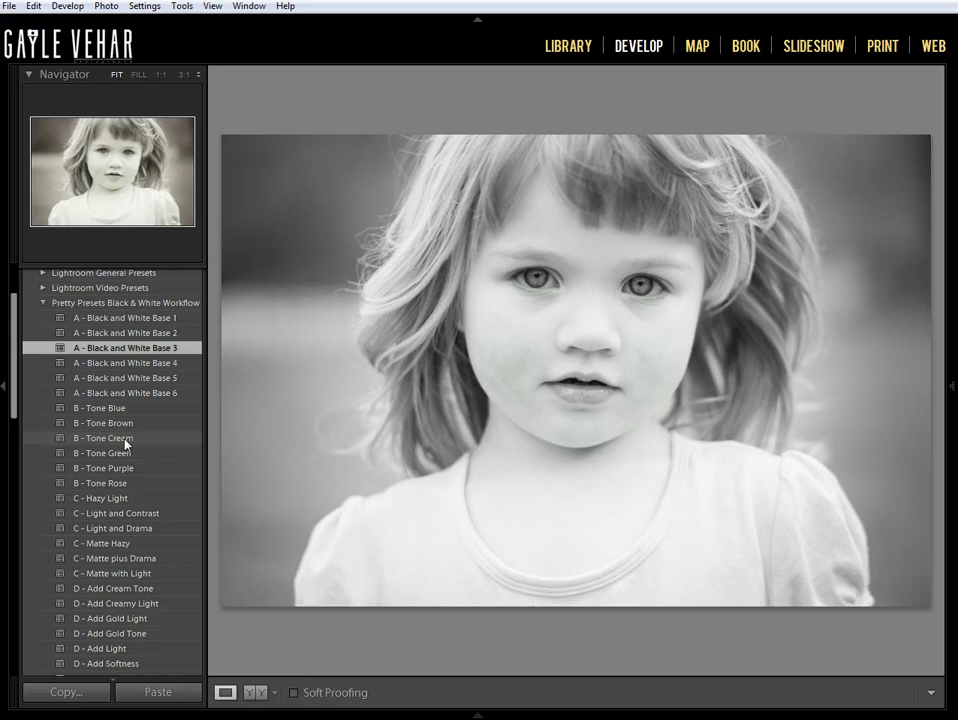
pyautogui.click(112, 438)
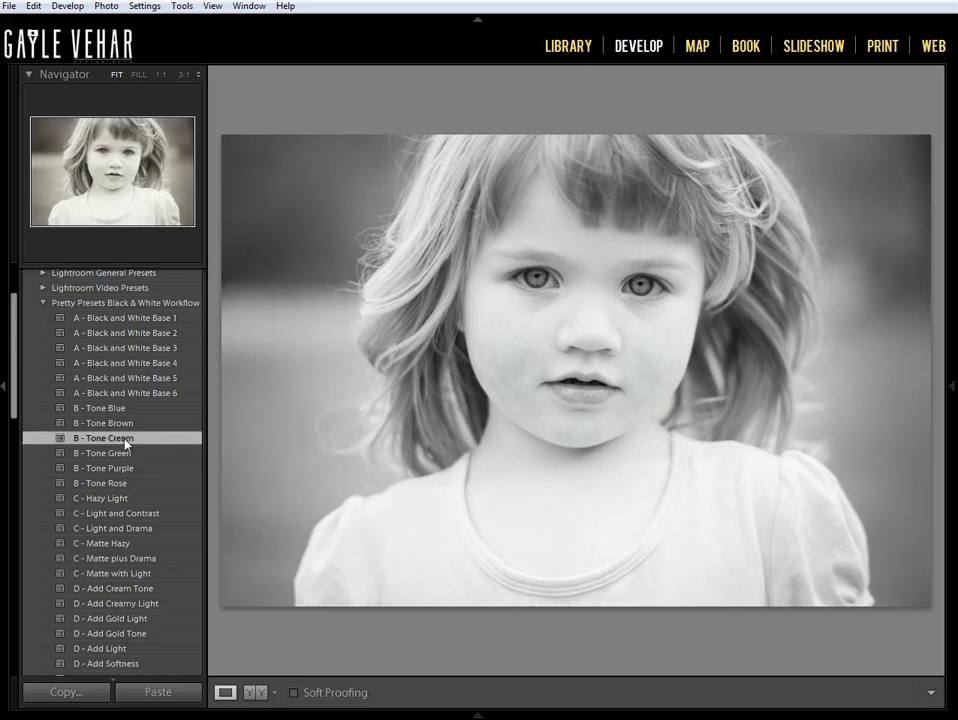
pyautogui.click(130, 514)
# Add the E - Add Darkness a Little and E - Add Vignette presets to the black-and-white portrait
pyautogui.scroll(-2, 150, 528)
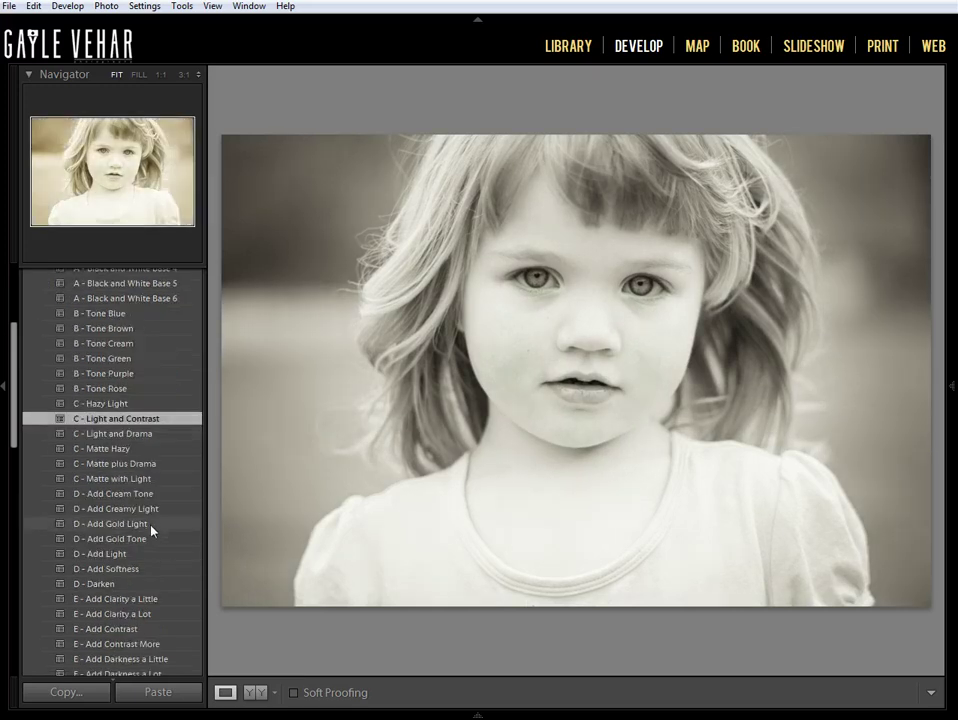
pyautogui.scroll(-2, 152, 531)
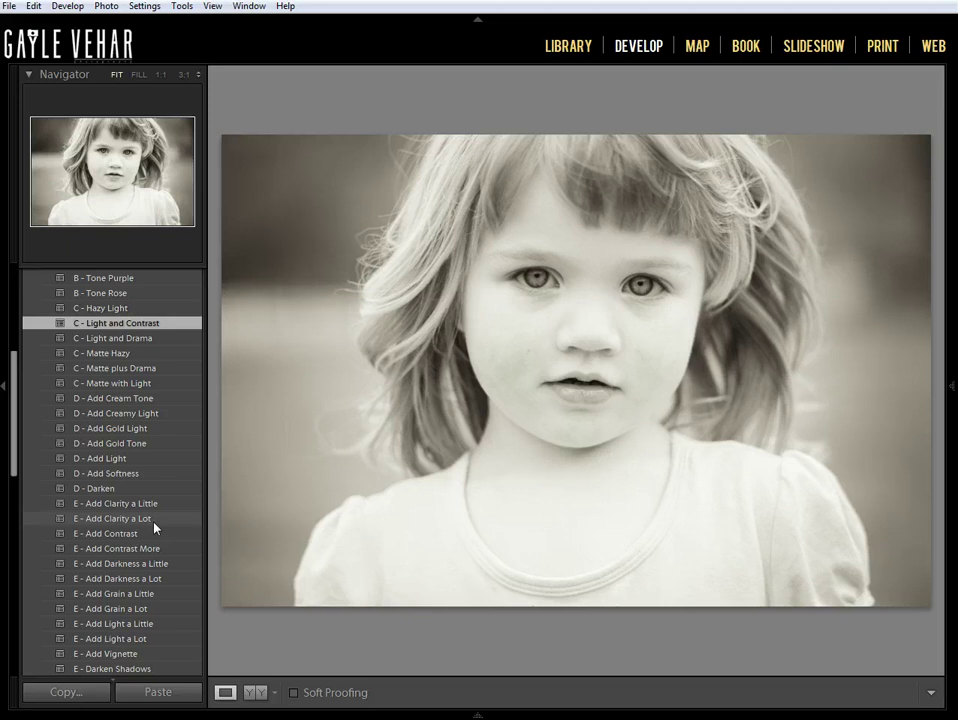
pyautogui.click(149, 566)
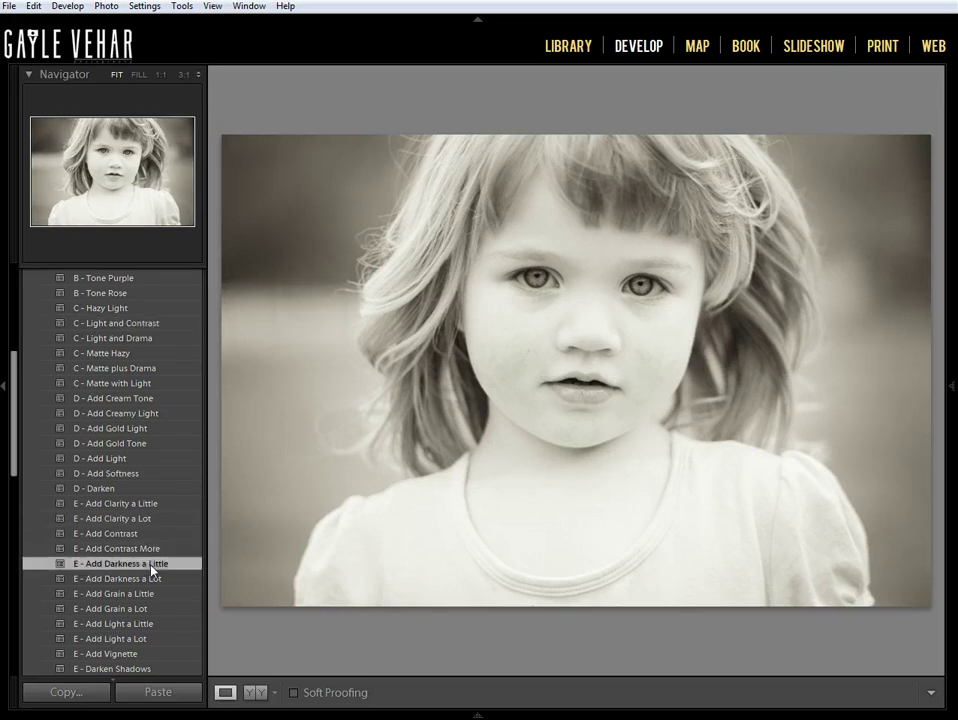
pyautogui.click(147, 656)
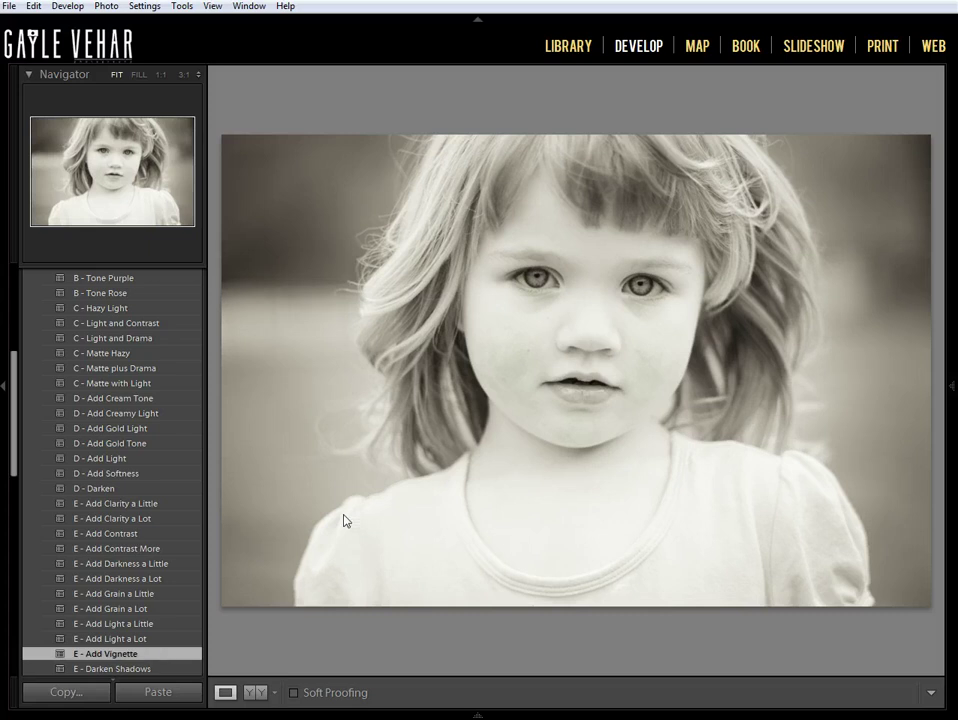
# Delete the skin-smoothing brush adjustment pinned on the girl's cheek beside the mouth and finish brush editing
pyautogui.press('F8')
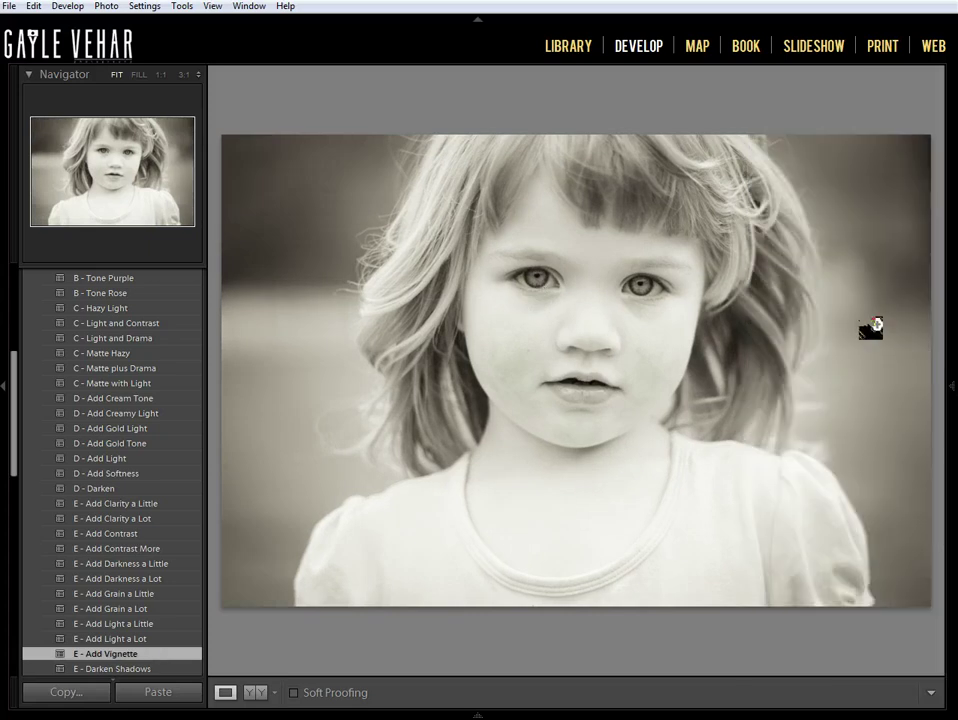
pyautogui.click(952, 393)
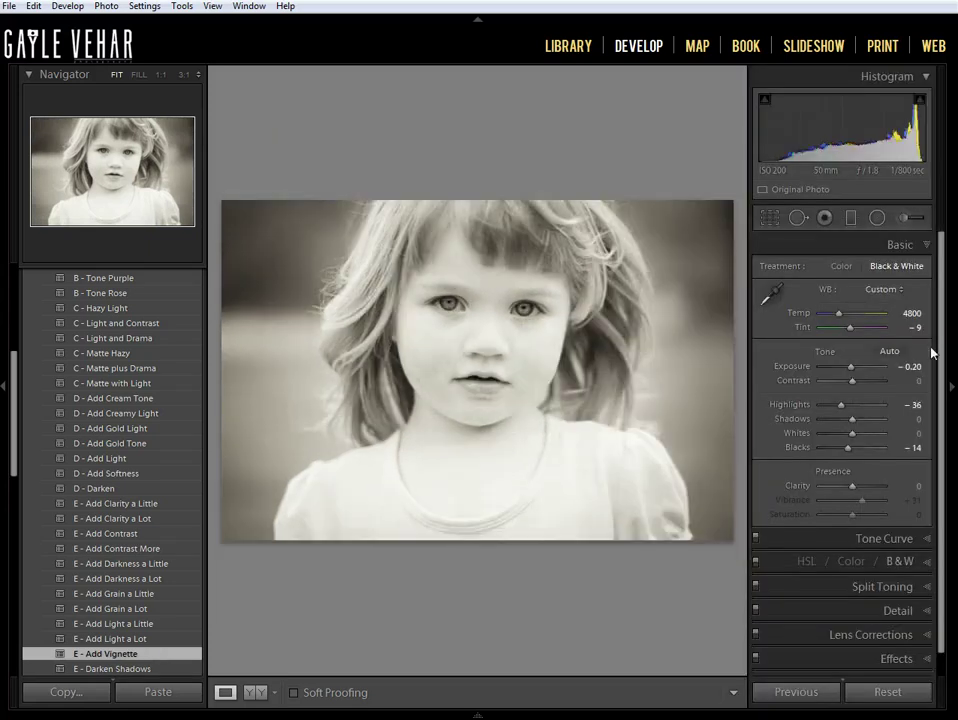
pyautogui.click(903, 217)
pyautogui.click(528, 381)
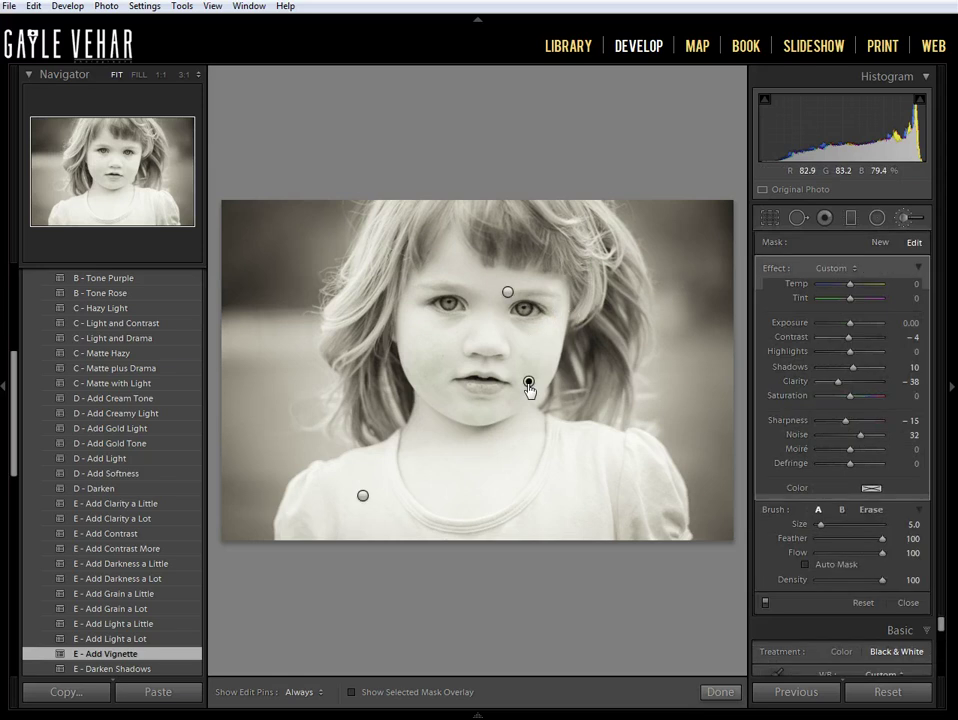
pyautogui.press('Delete')
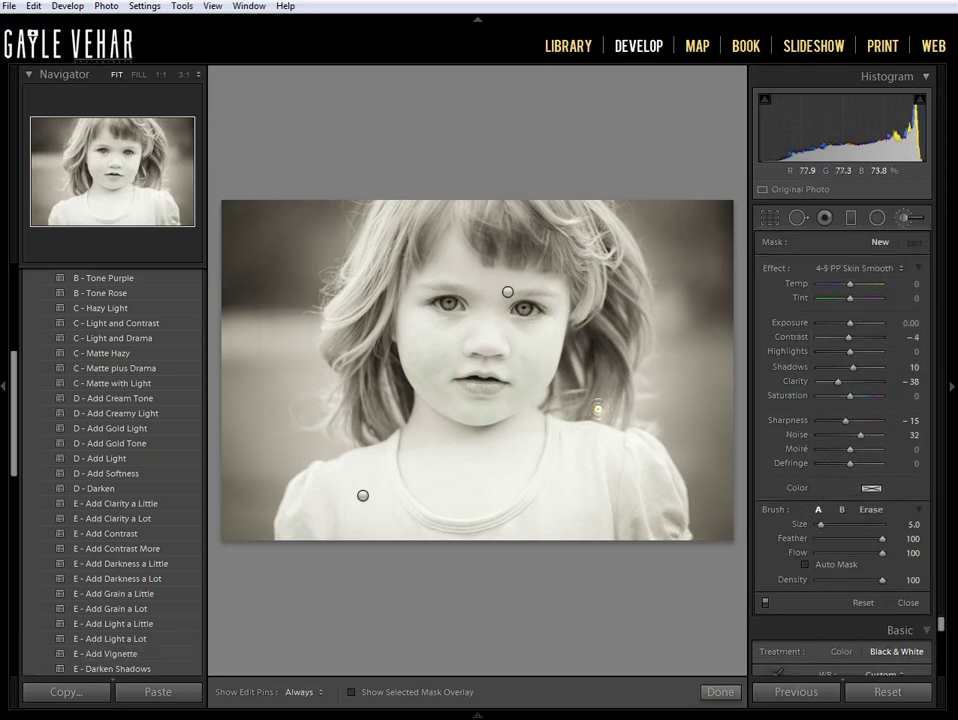
pyautogui.click(952, 390)
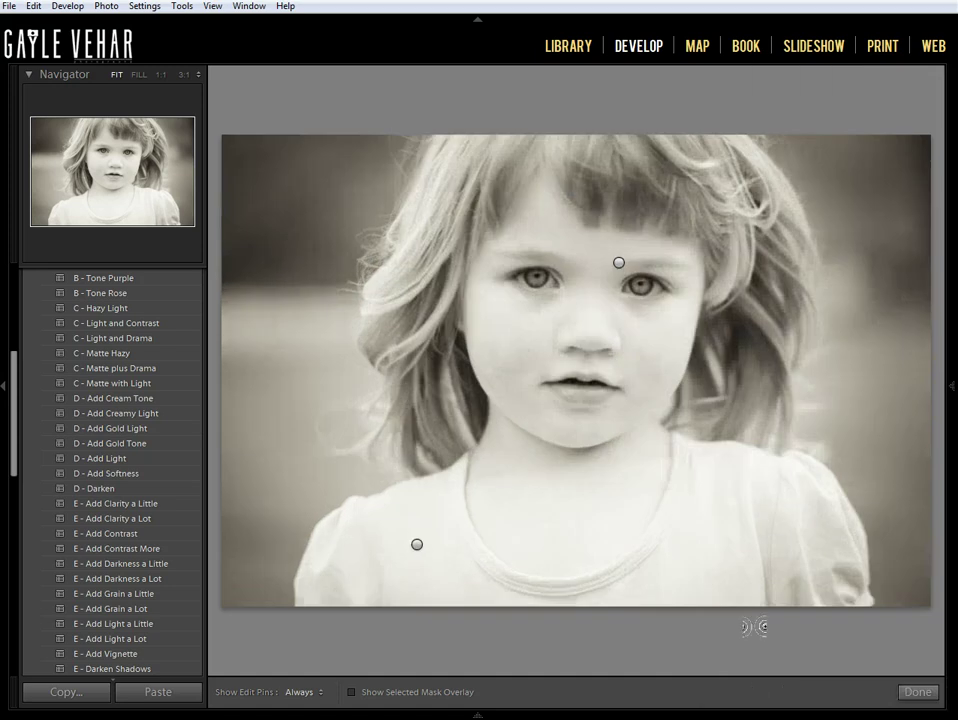
pyautogui.click(927, 697)
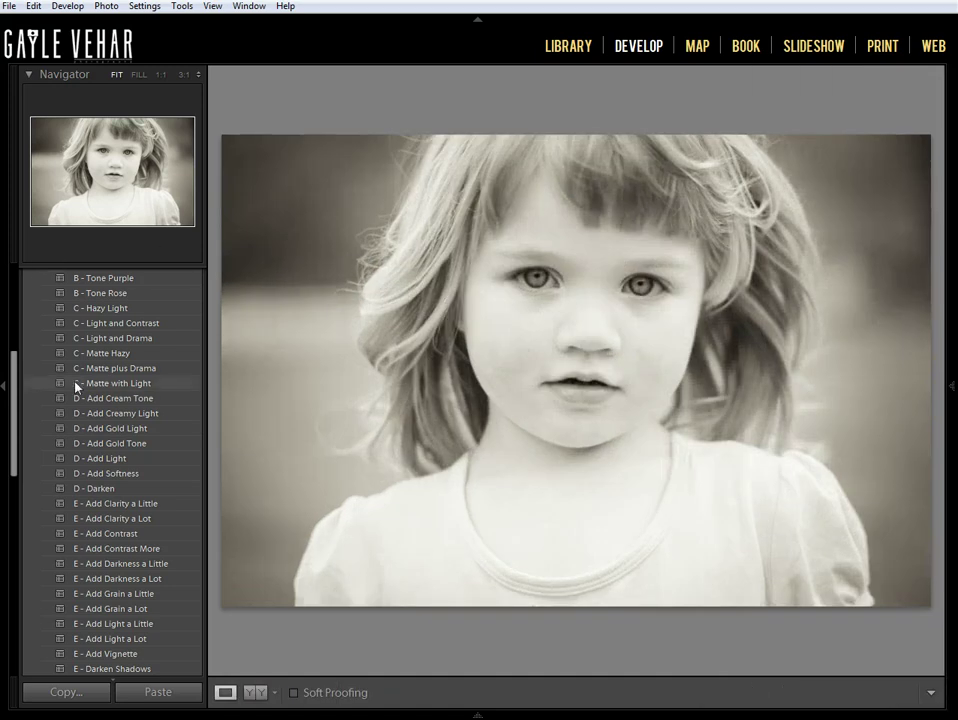
# Save the current black-and-white edit as a new snapshot named BW
pyautogui.scroll(6, 75, 380)
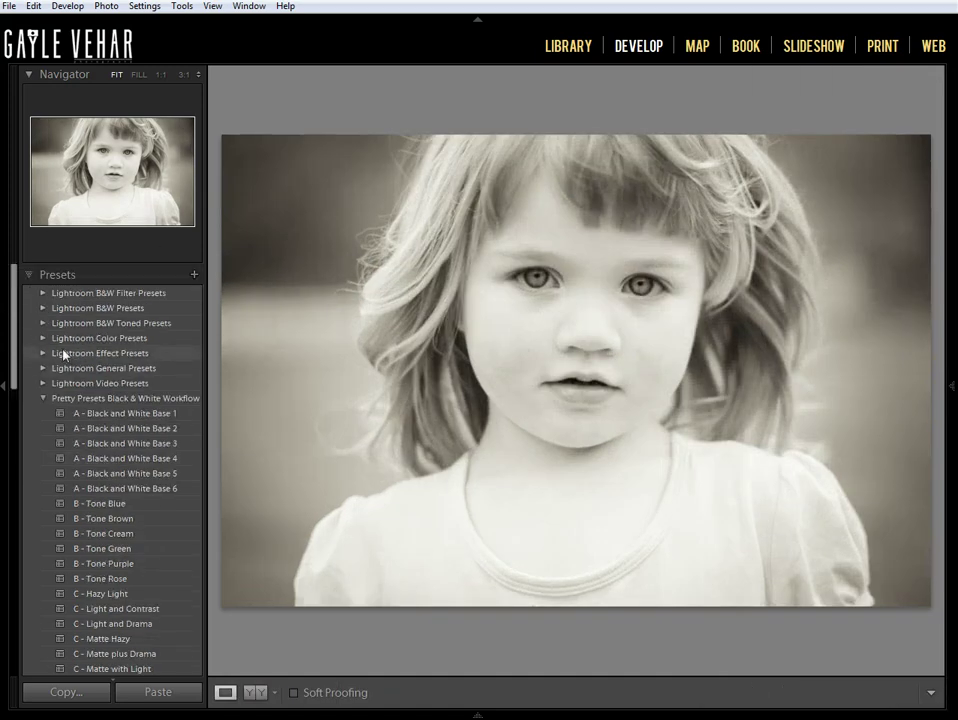
pyautogui.click(30, 275)
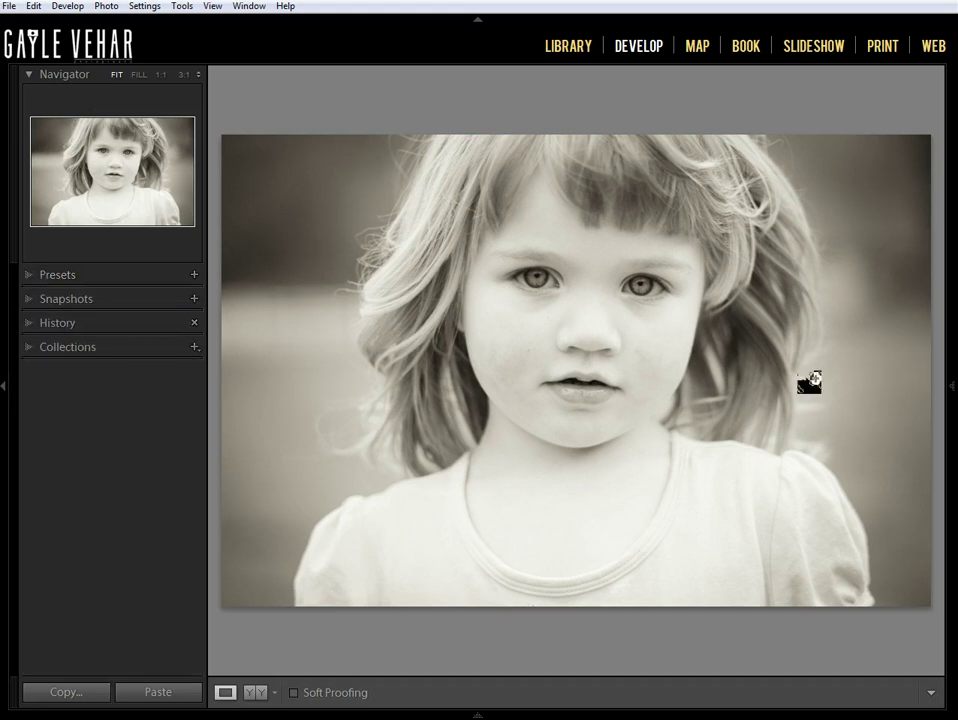
pyautogui.click(193, 300)
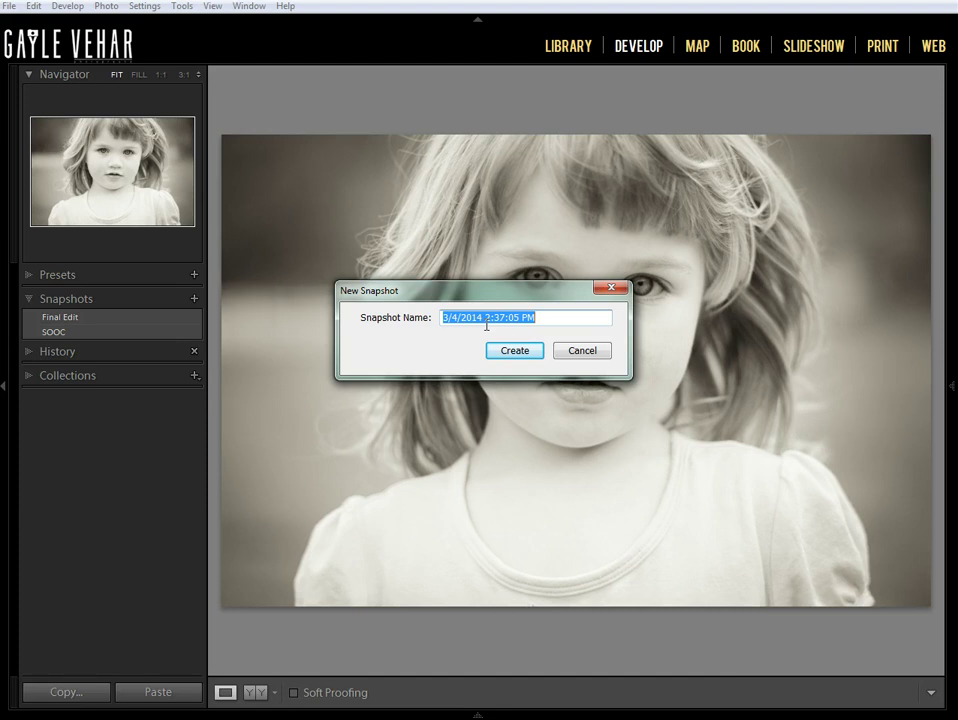
pyautogui.write('BW')
pyautogui.click(505, 356)
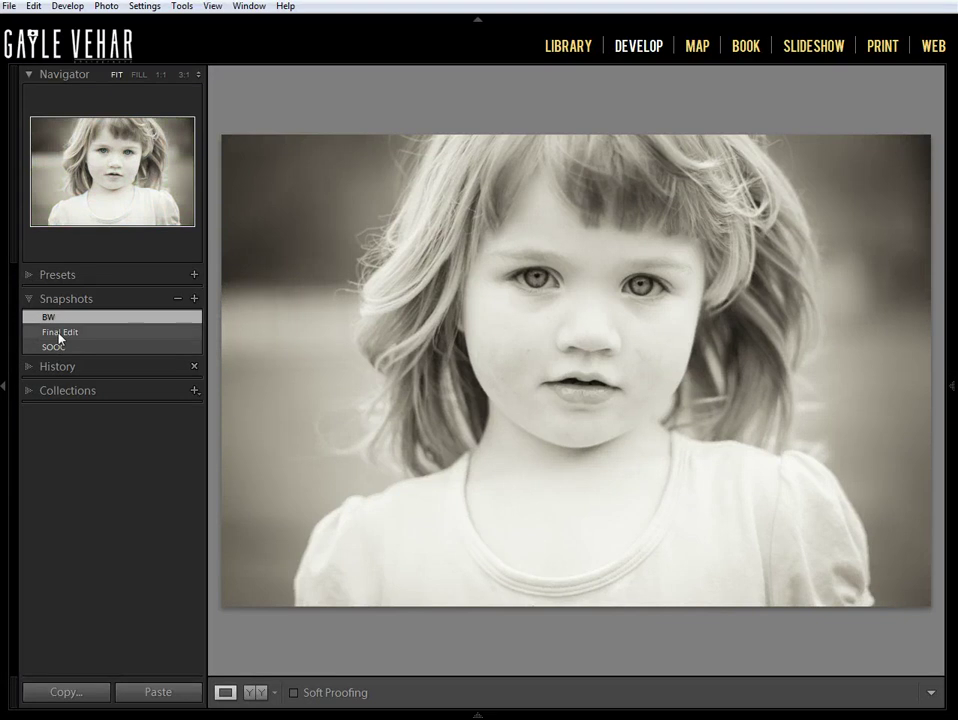
# Show the filmstrip and view the colour virtual copy of 0890.dng, returning to the black-and-white original
pyautogui.click(478, 715)
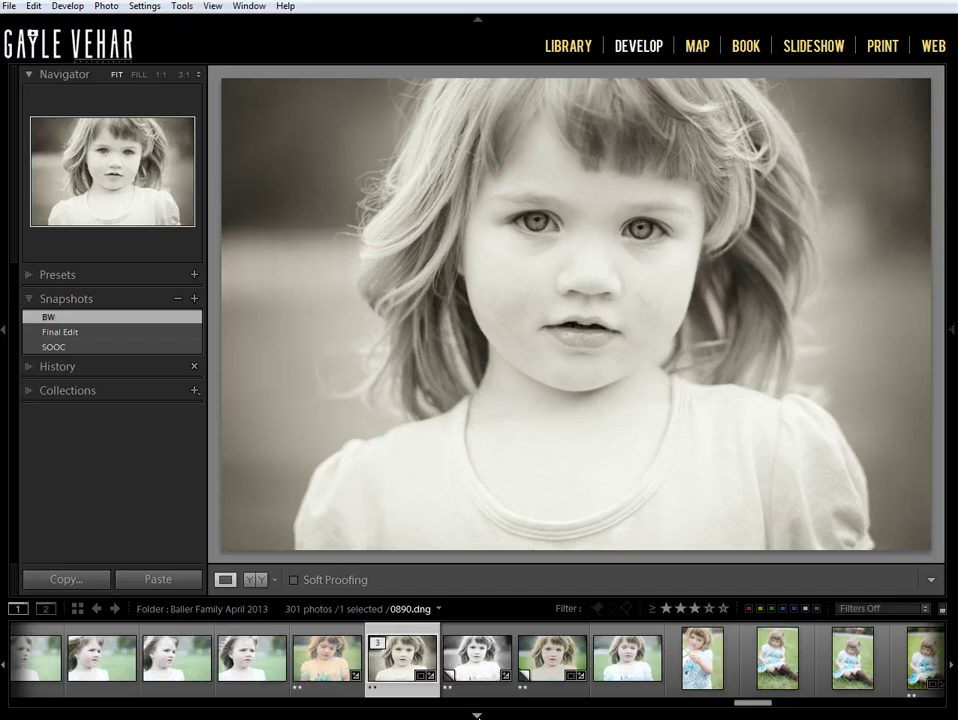
pyautogui.hotkey('ctrl', "'")
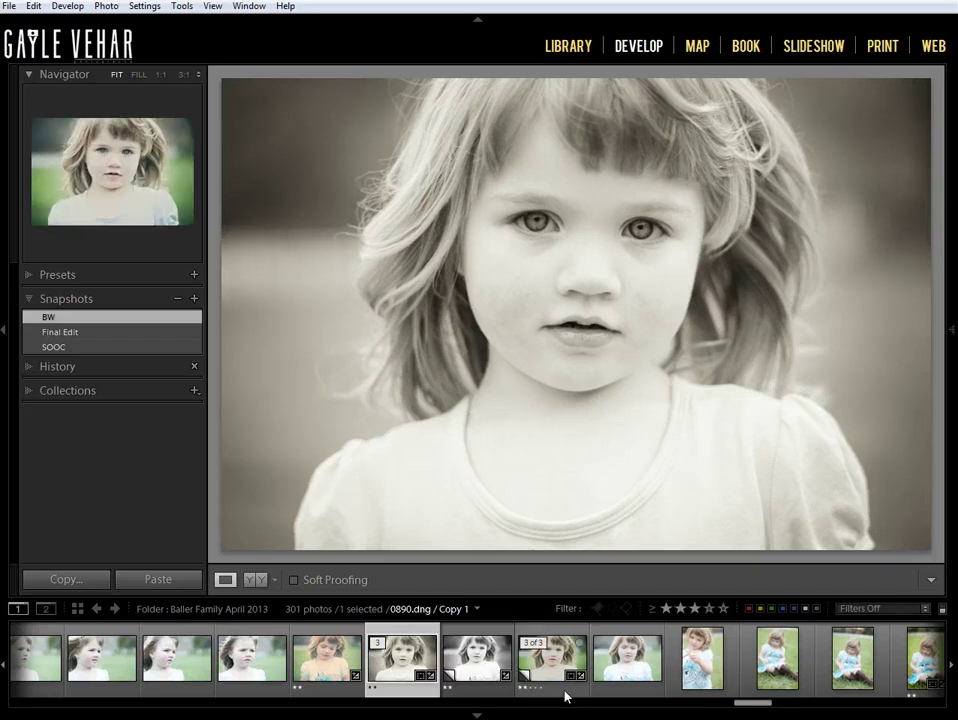
pyautogui.click(565, 694)
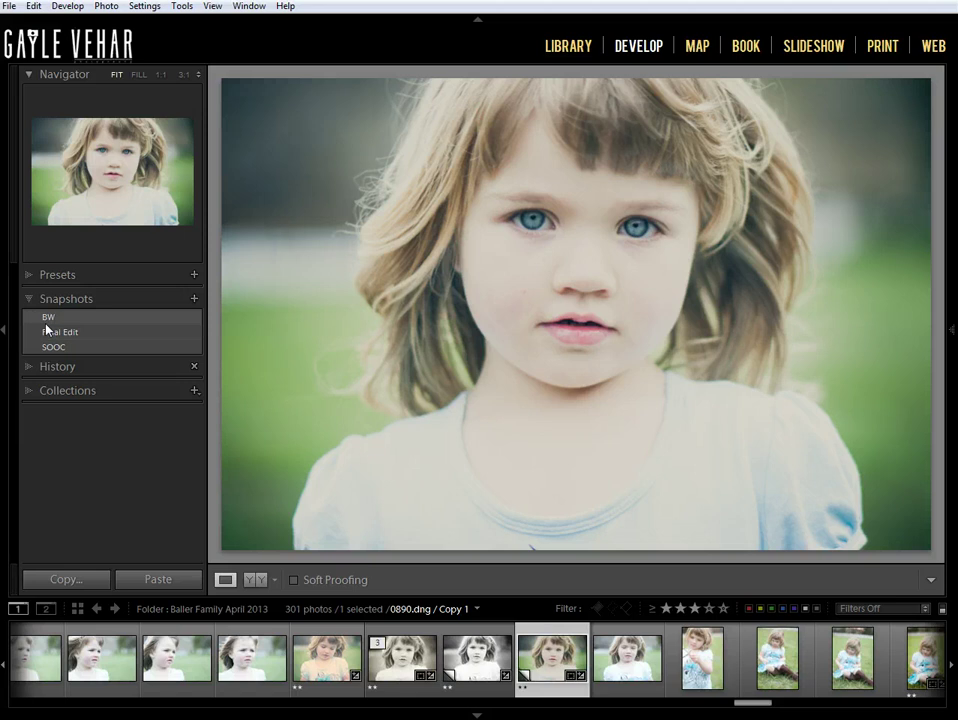
pyautogui.click(409, 694)
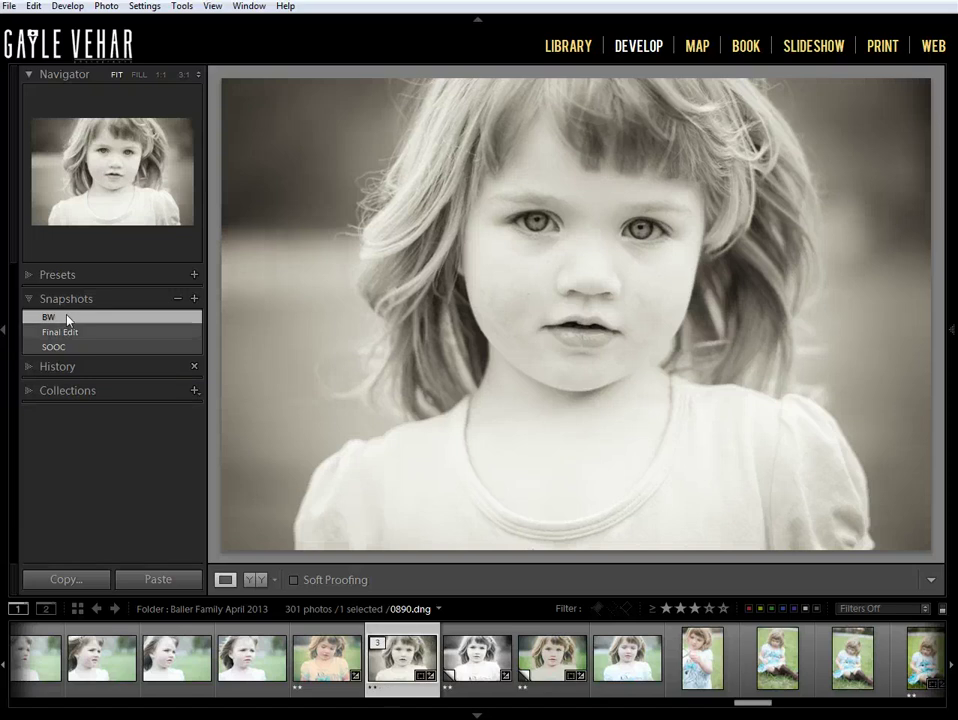
# Check the options available for the BW snapshot and hide the filmstrip
pyautogui.rightClick(123, 320)
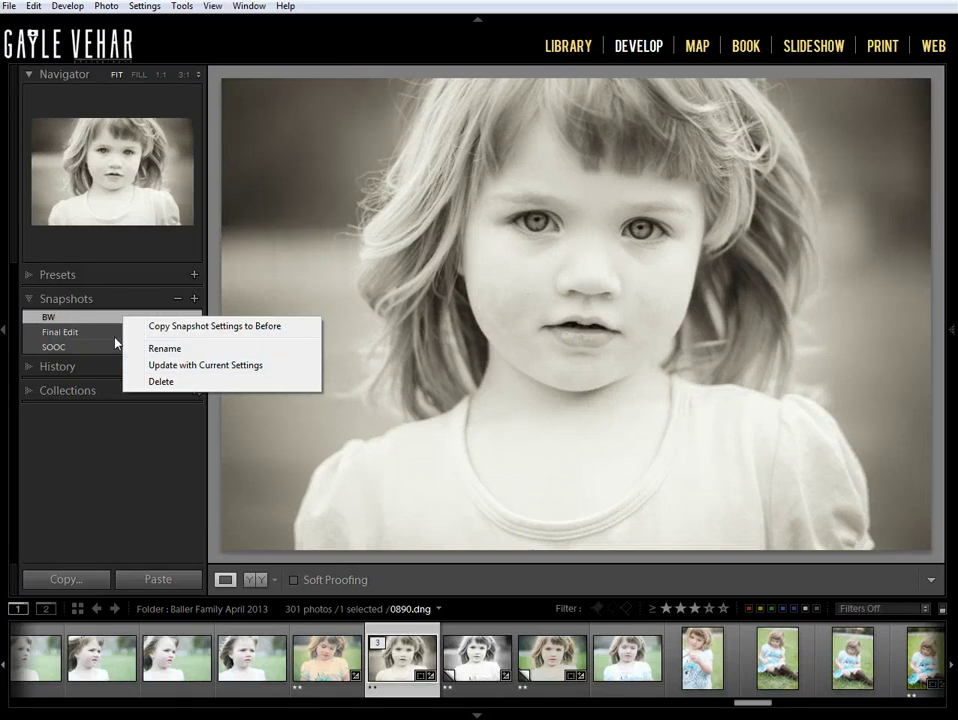
pyautogui.click(47, 320)
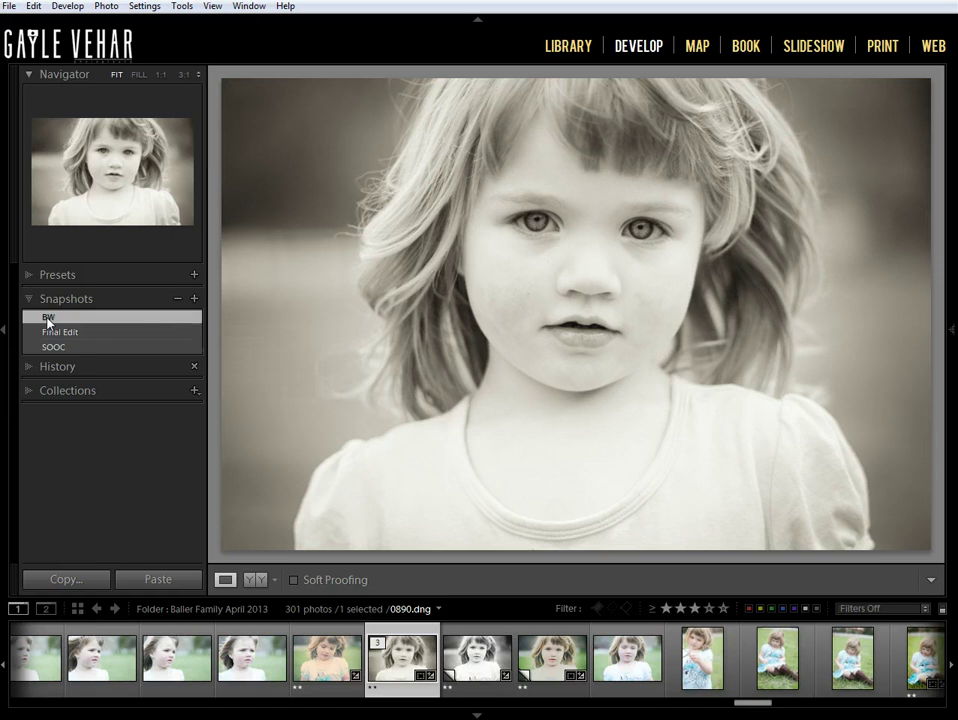
pyautogui.click(478, 716)
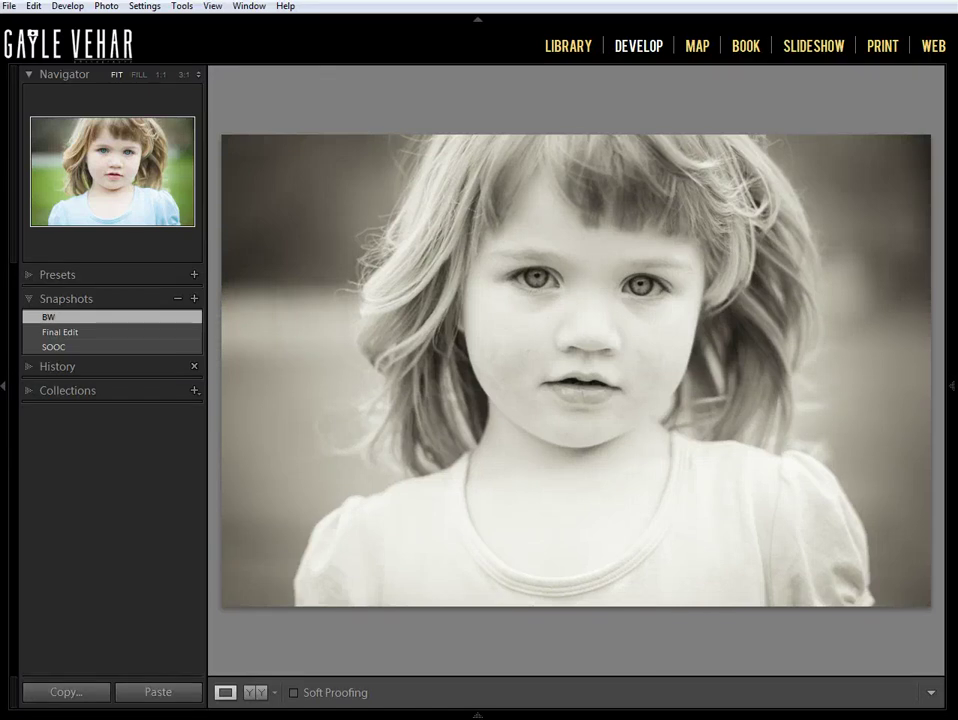
# Create a virtual copy of the black-and-white portrait and apply the Final Edit snapshot to it
pyautogui.click(106, 6)
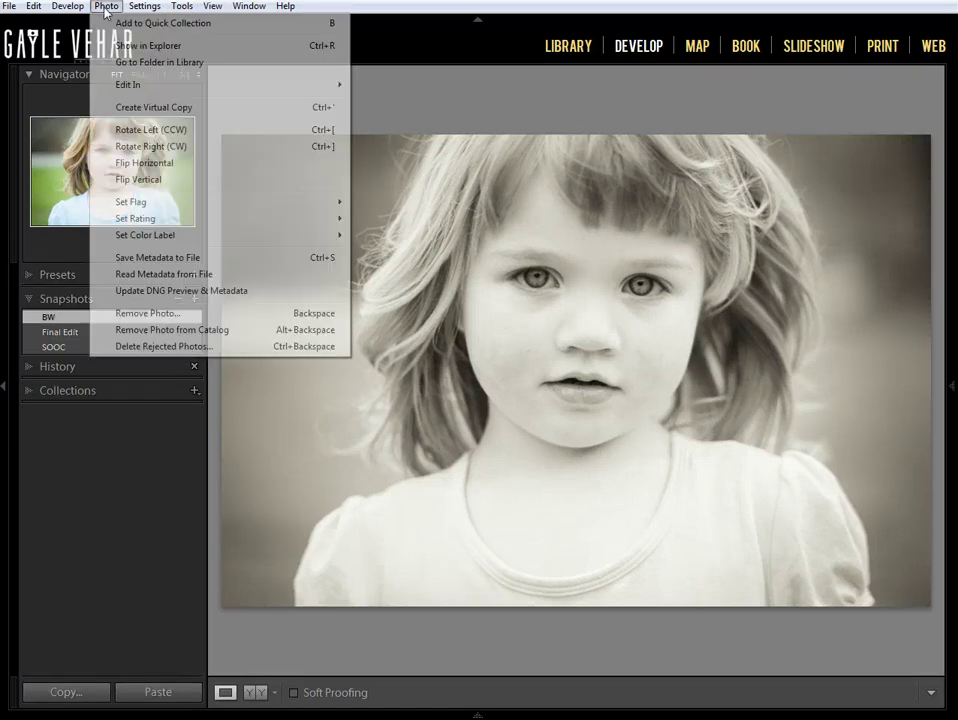
pyautogui.click(101, 8)
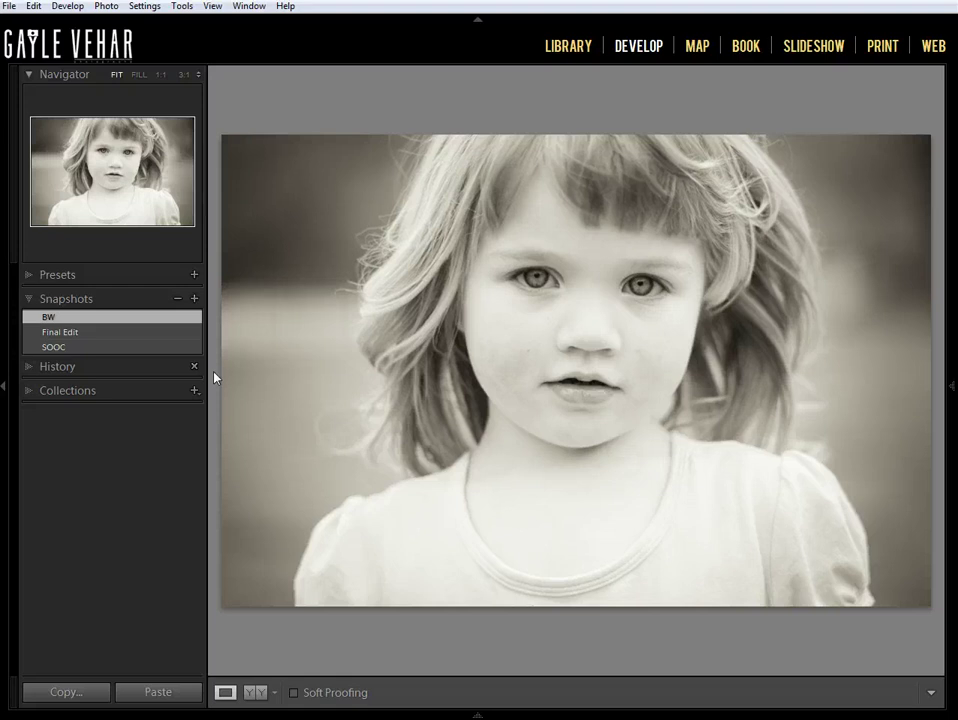
pyautogui.hotkey('ctrl', "'")
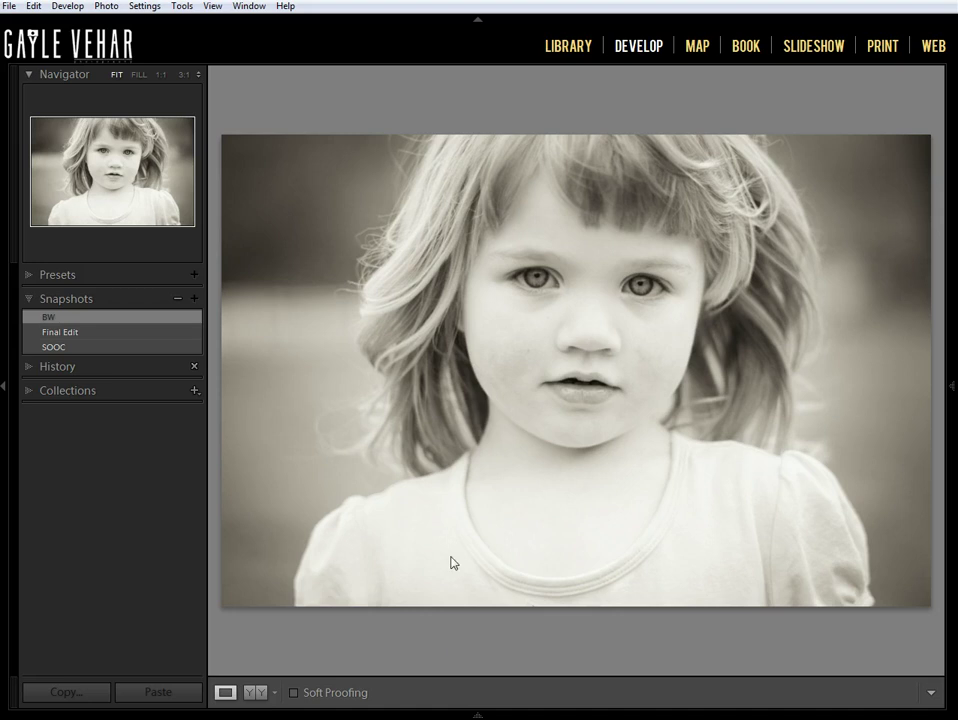
pyautogui.click(477, 716)
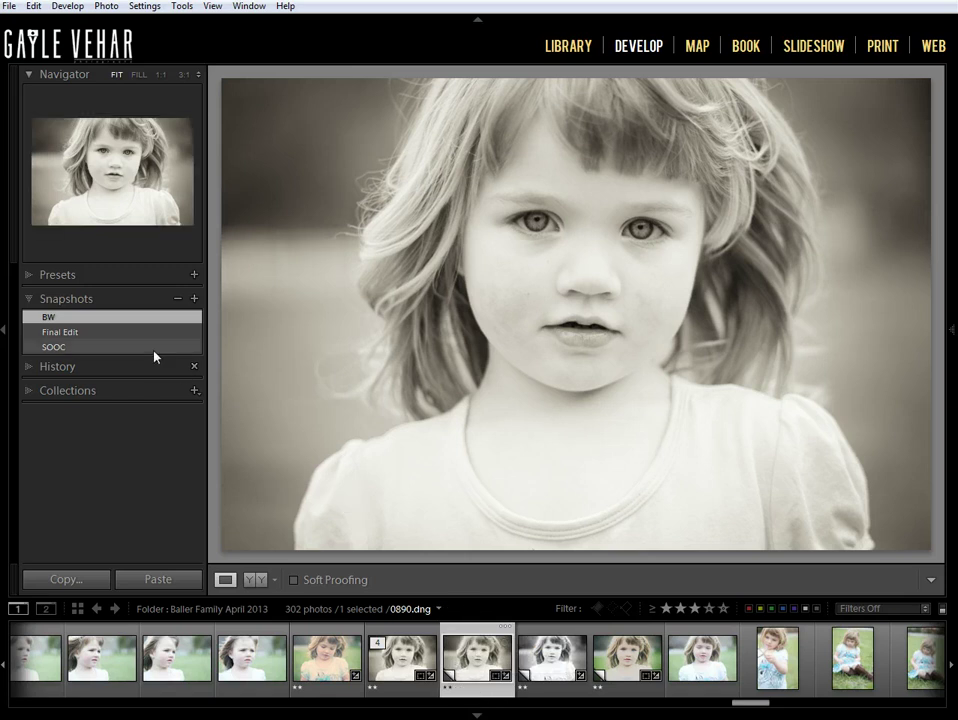
pyautogui.click(101, 333)
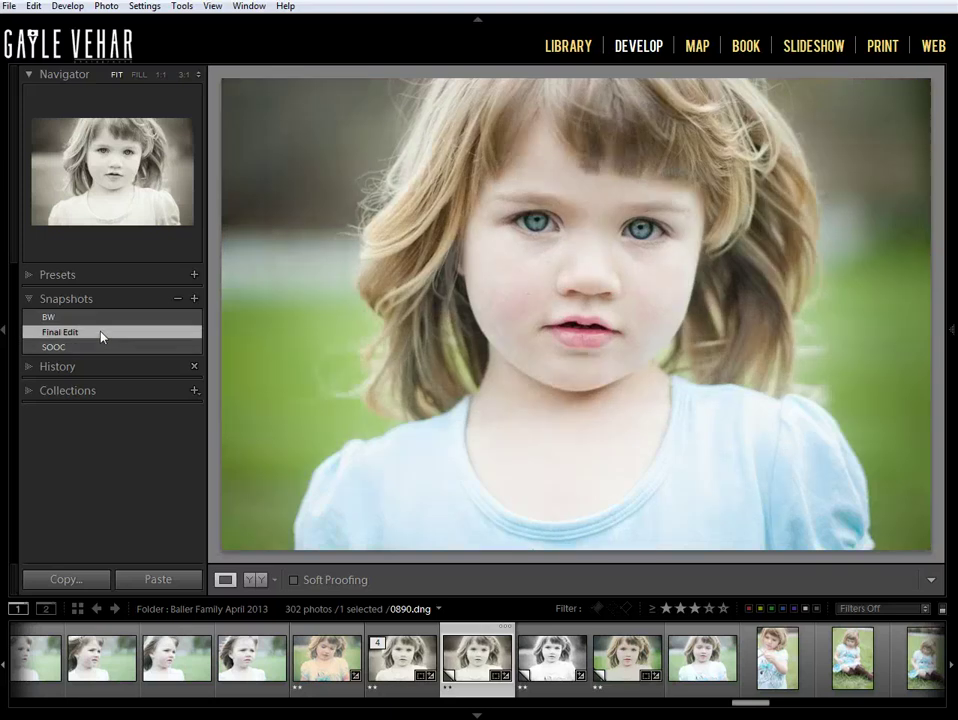